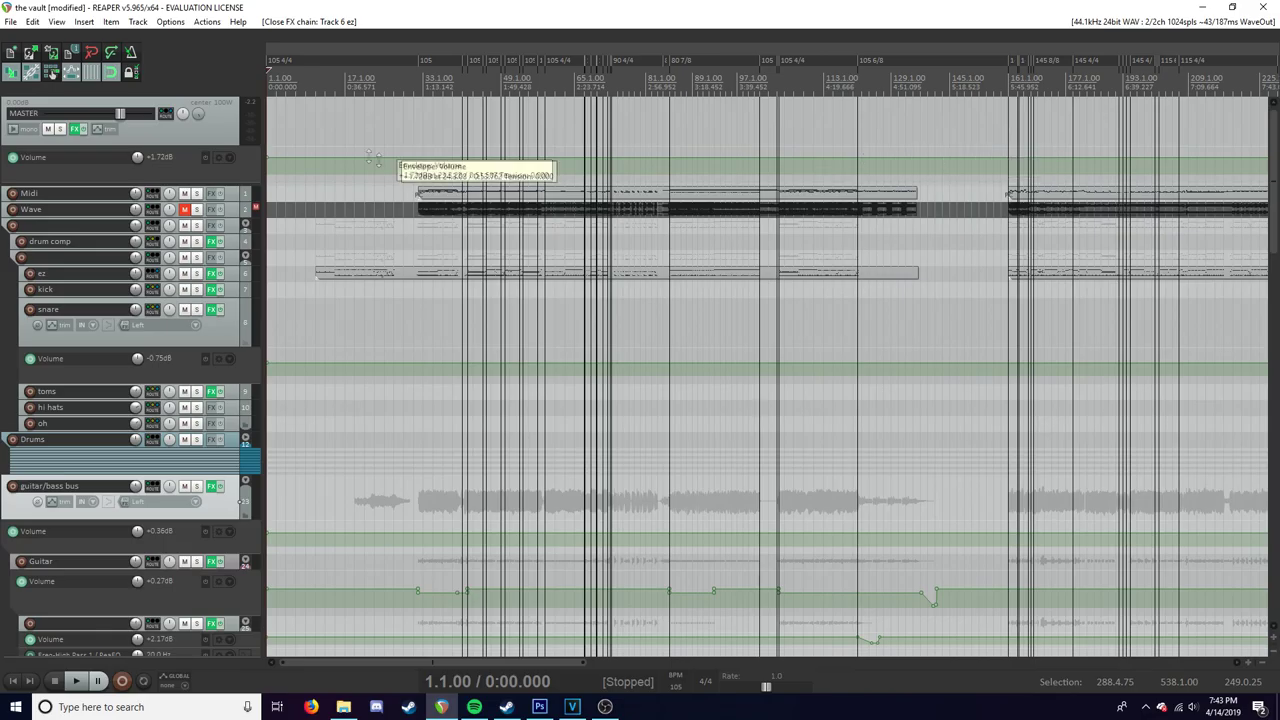
- Drag the track control panel divider rightward to widen the panel by about 100 pixels
{"action": "left_click_drag", "start_coordinate": [260, 131], "coordinate": [368, 133]}
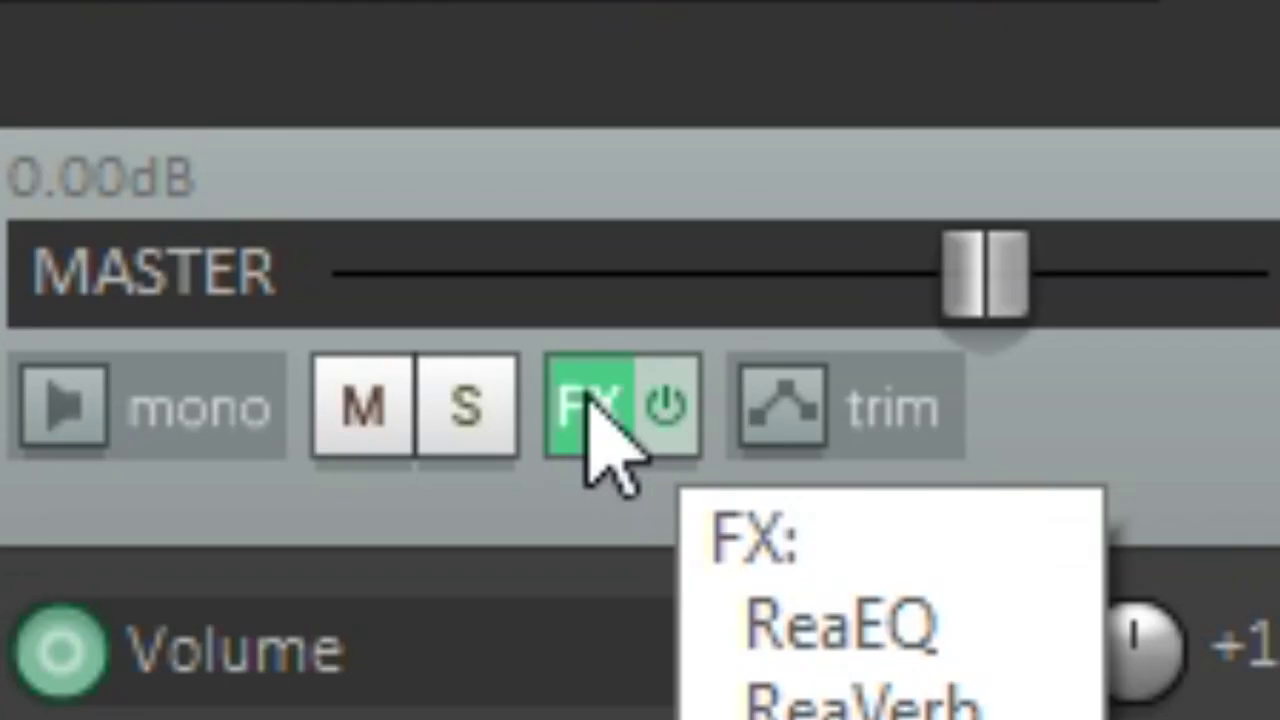
- Open the master FX chain and check ReaEQ band 3, the 46.7 Hz high-pass and low-pass band 6
{"action": "left_click", "coordinate": [590, 405]}
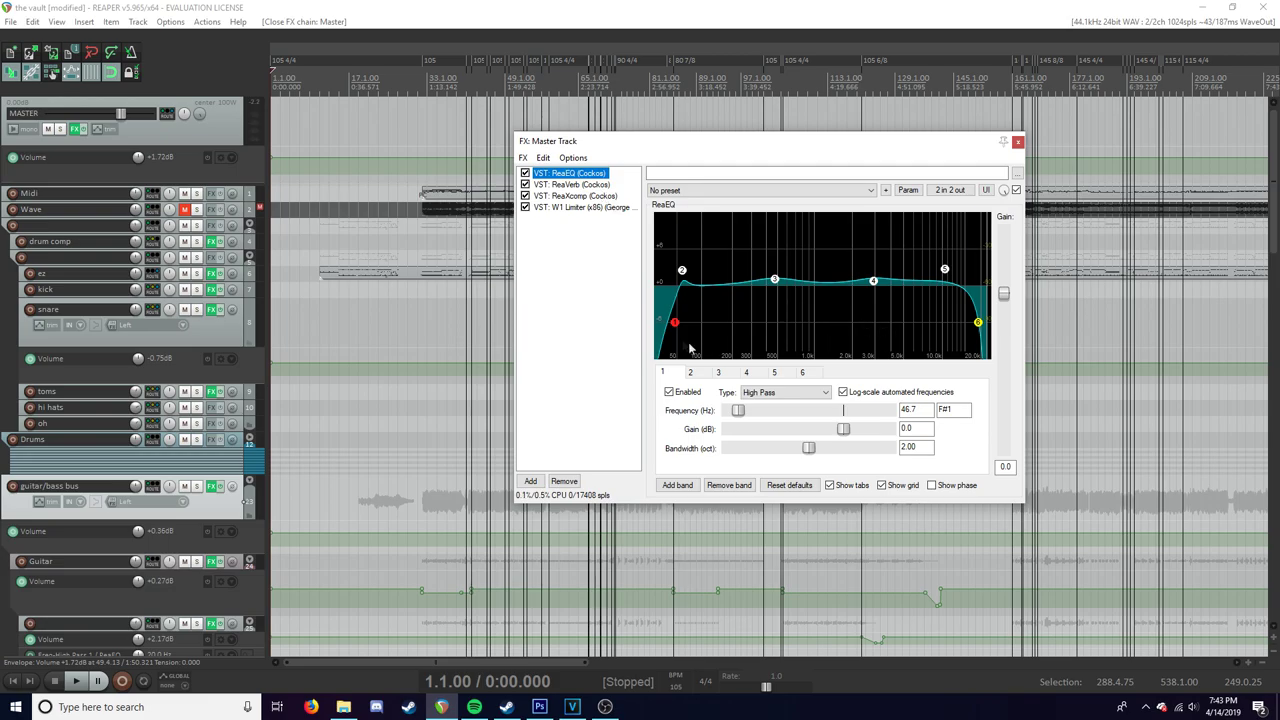
{"action": "mouse_move", "coordinate": [778, 285]}
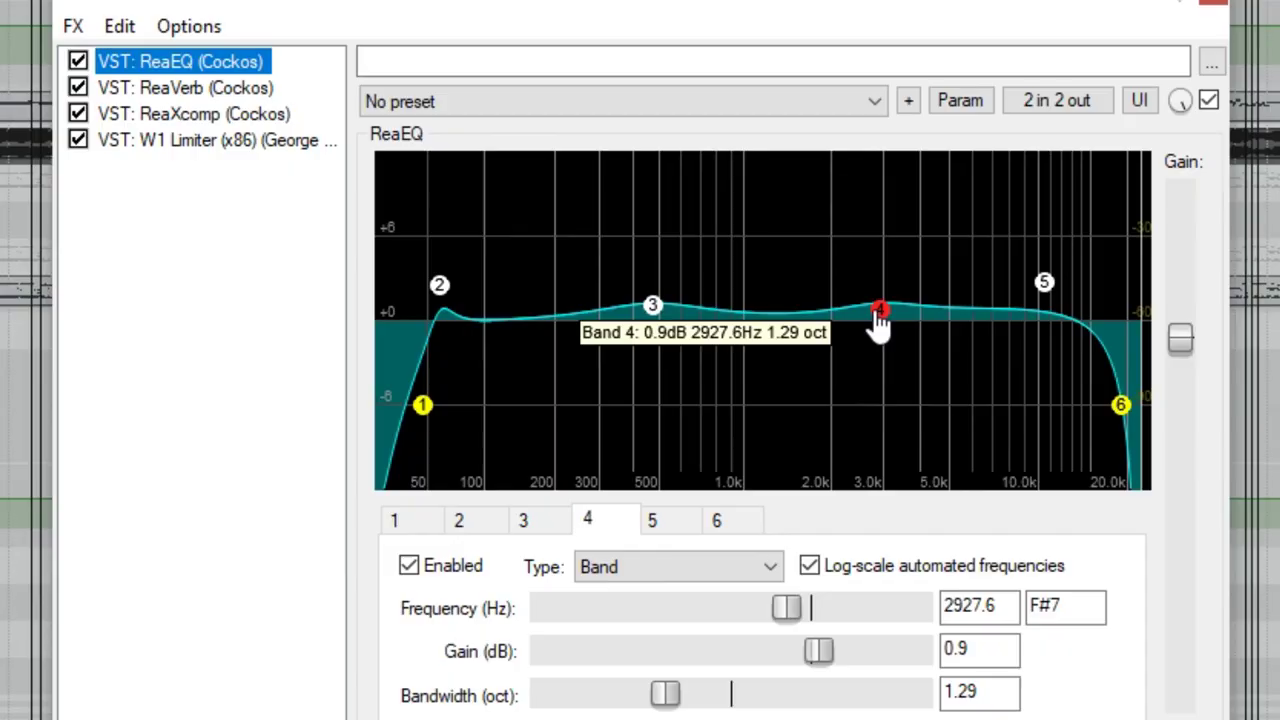
{"action": "left_click", "coordinate": [655, 310]}
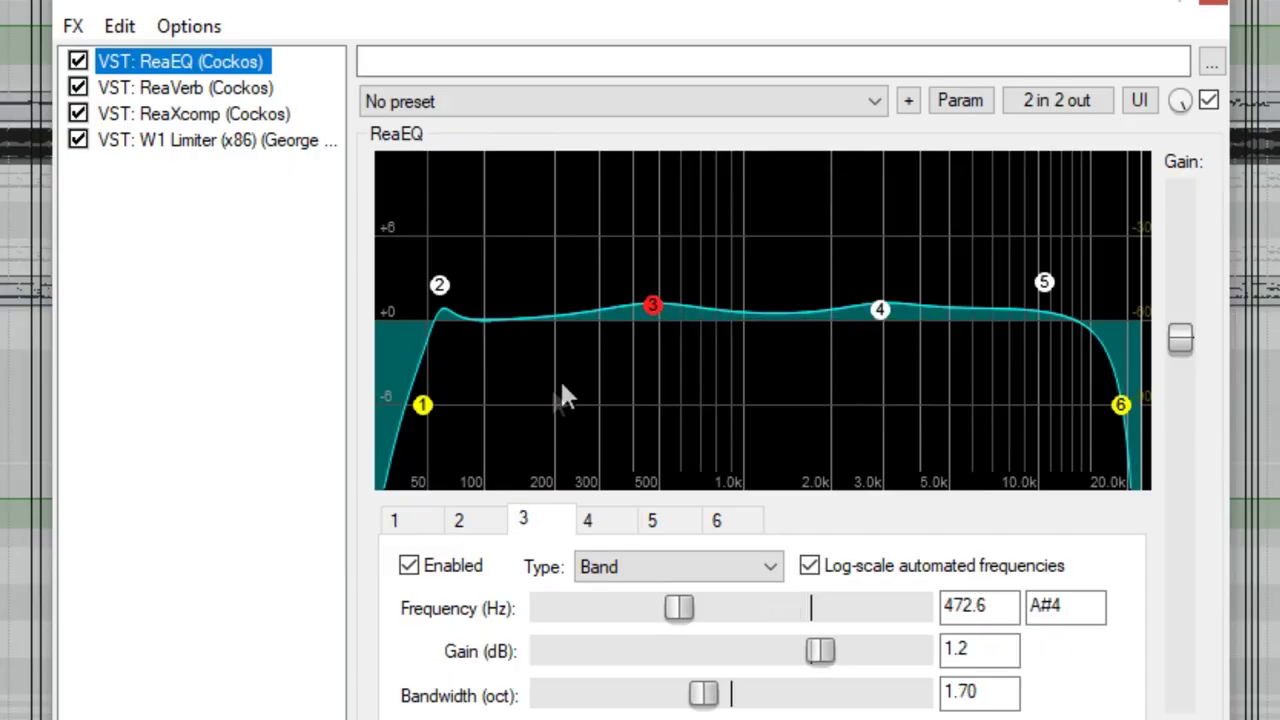
{"action": "left_click", "coordinate": [423, 408]}
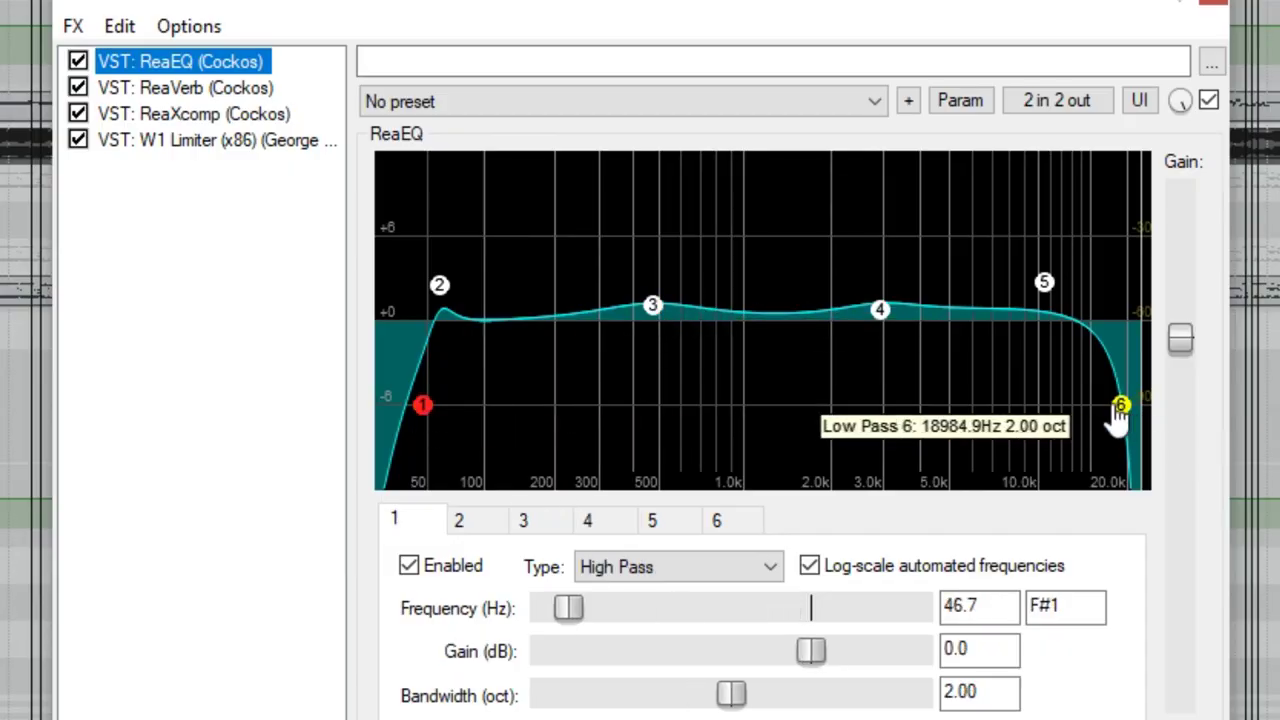
{"action": "left_click", "coordinate": [1119, 410]}
{"action": "left_click", "coordinate": [423, 406]}
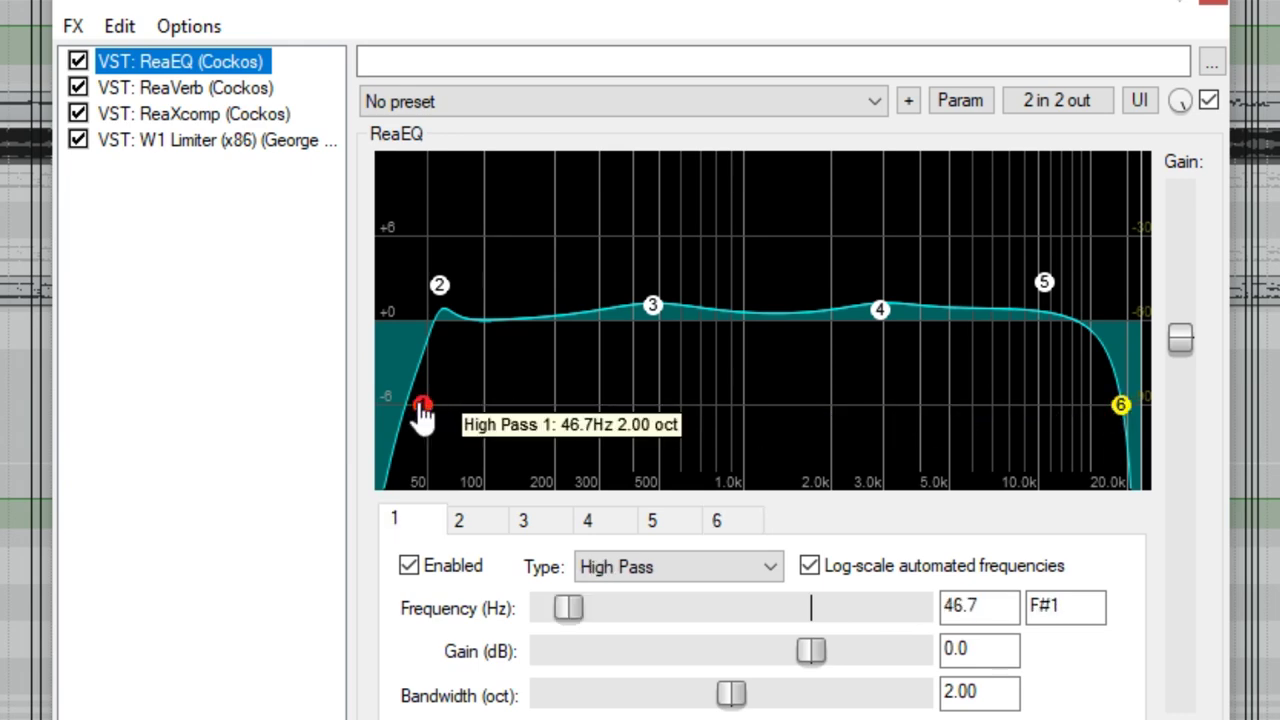
{"action": "left_click", "coordinate": [568, 184]}
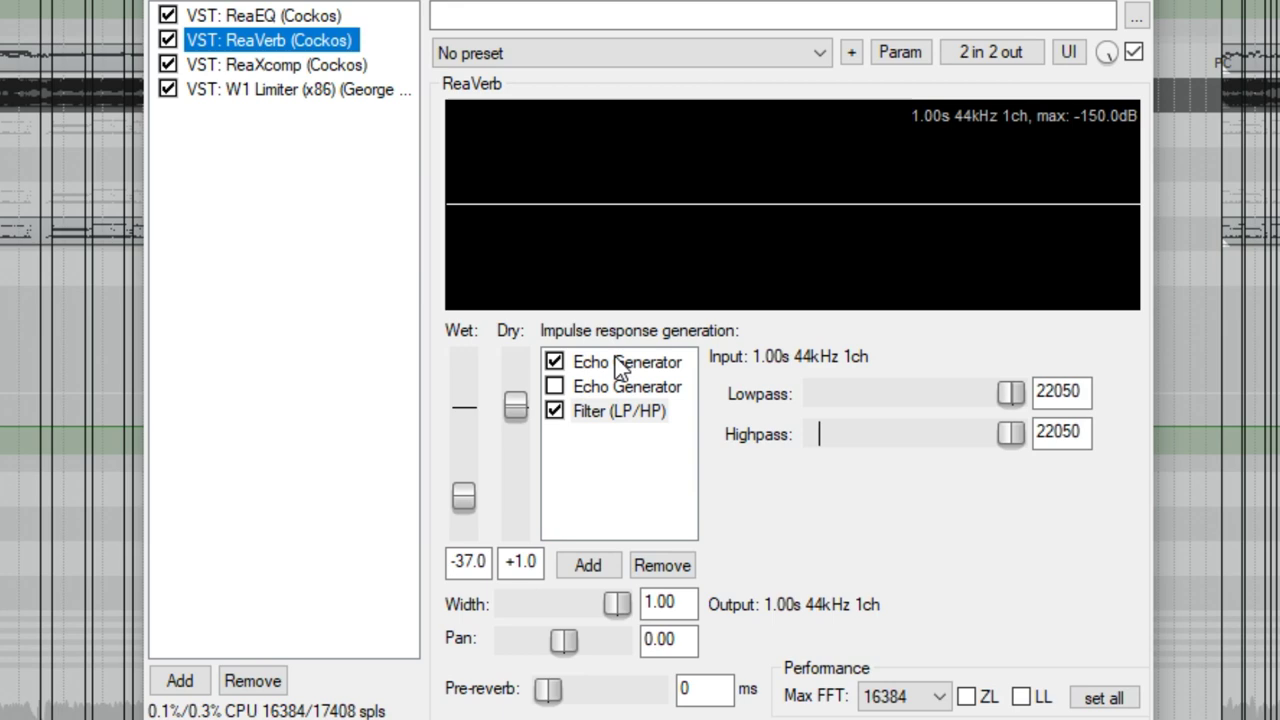
- Step through ReaVerb's two Echo Generators and Filter, ending on the Filter's lowpass/highpass settings
{"action": "left_click", "coordinate": [620, 364]}
{"action": "left_click", "coordinate": [620, 387]}
{"action": "left_click", "coordinate": [612, 413]}
{"action": "left_click", "coordinate": [605, 362]}
{"action": "left_click", "coordinate": [598, 387]}
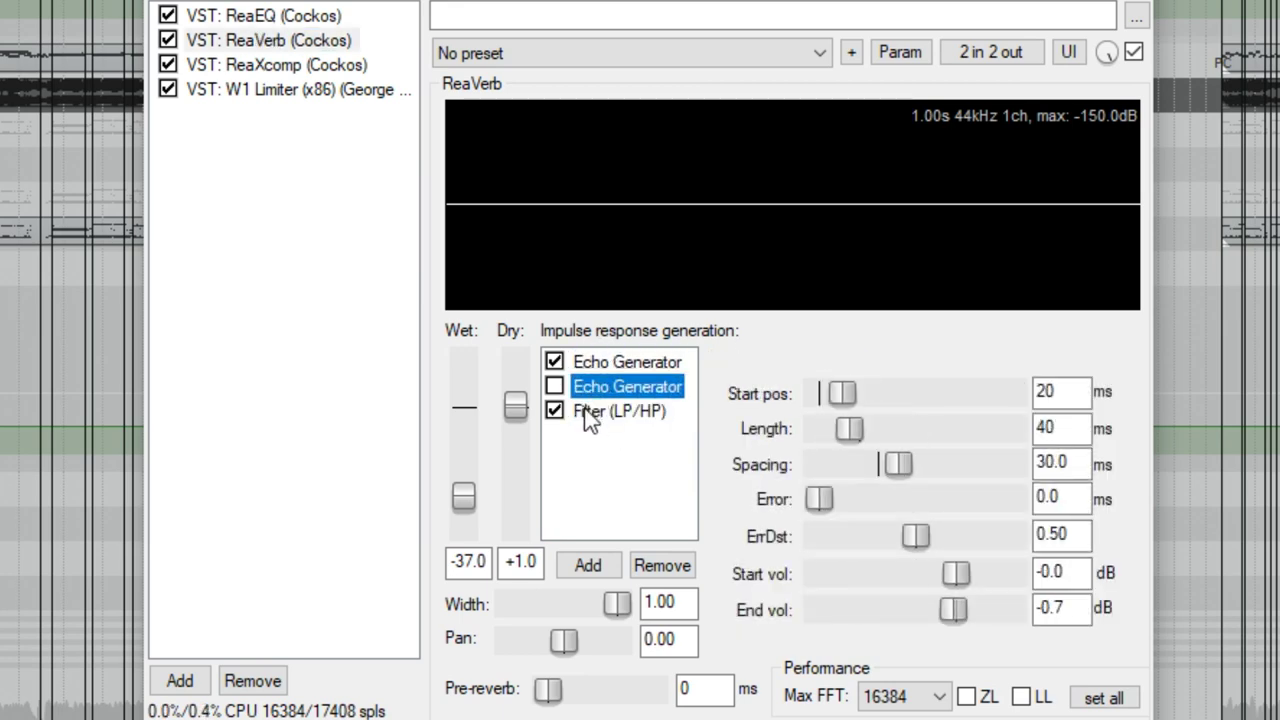
{"action": "left_click", "coordinate": [588, 413]}
{"action": "left_click", "coordinate": [598, 368]}
{"action": "left_click", "coordinate": [588, 411]}
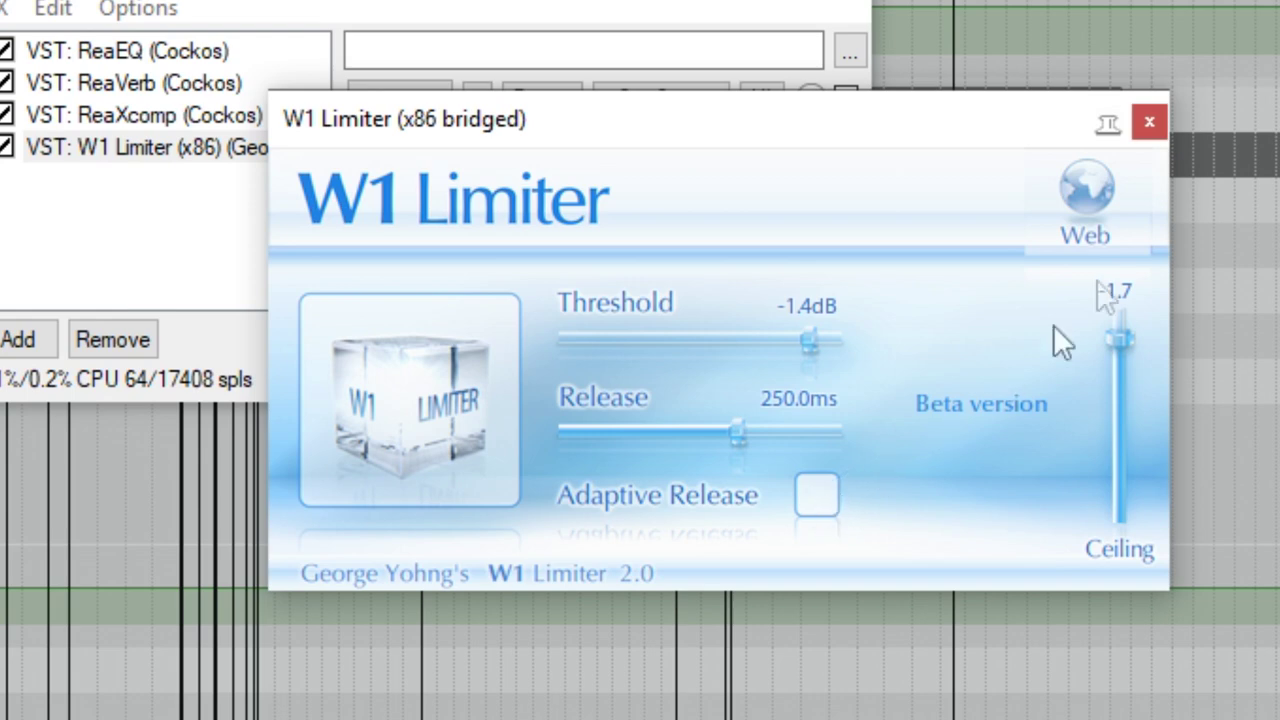
- Close the master chain's W1 Limiter plugin window
{"action": "left_click", "coordinate": [1148, 132]}
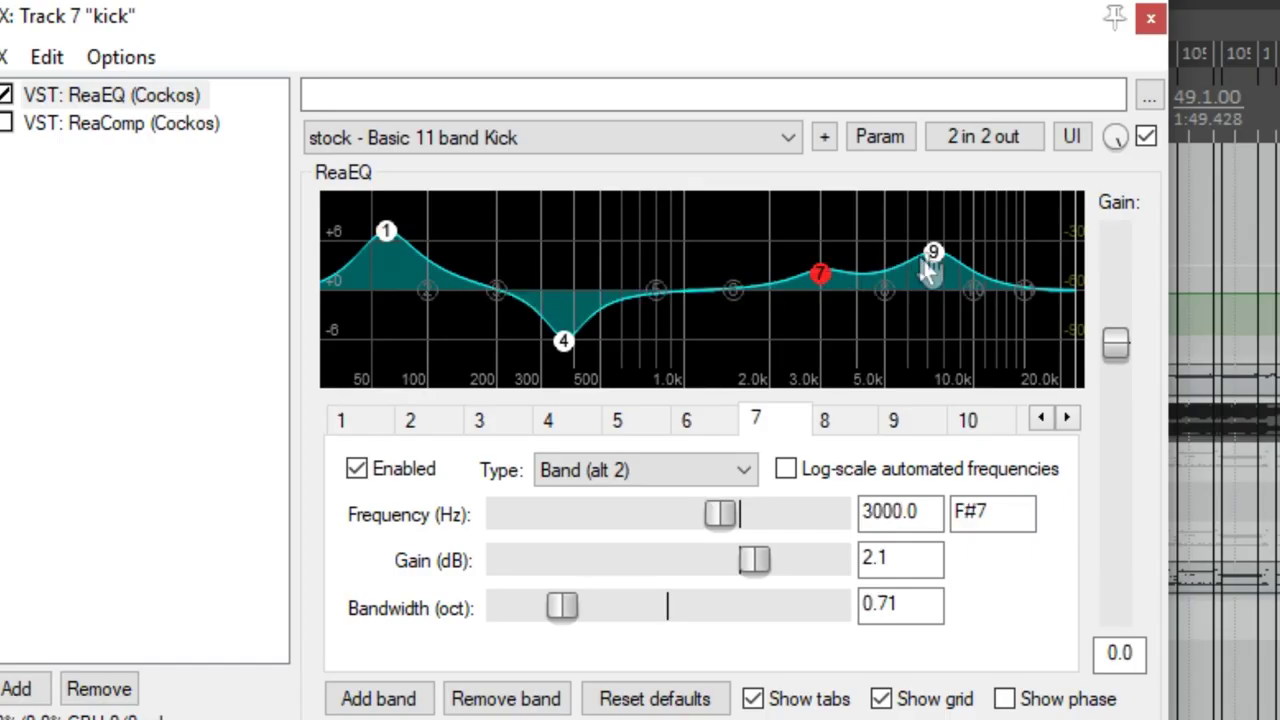
- Select band 9 in the kick track's ReaEQ to check its settings
{"action": "left_click", "coordinate": [931, 254]}
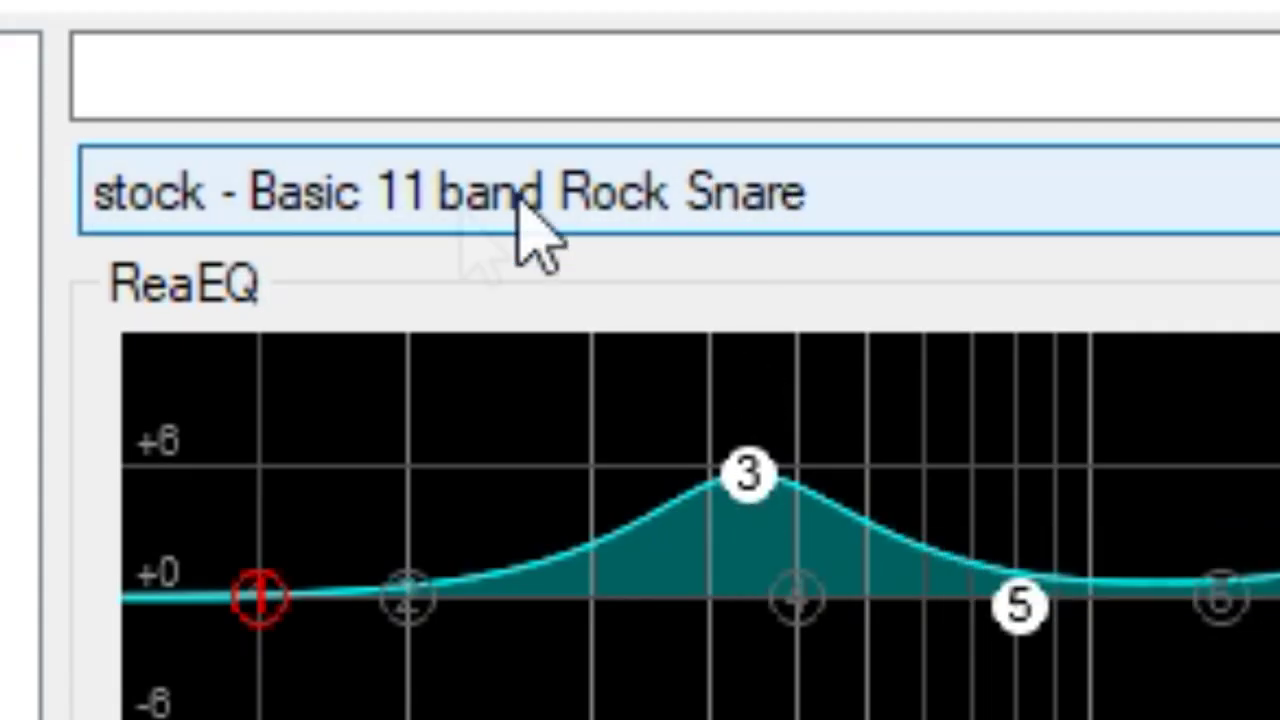
- Keep the snare ReaEQ on the Basic 11 band Rock Snare preset from the preset list
{"action": "left_click", "coordinate": [524, 185]}
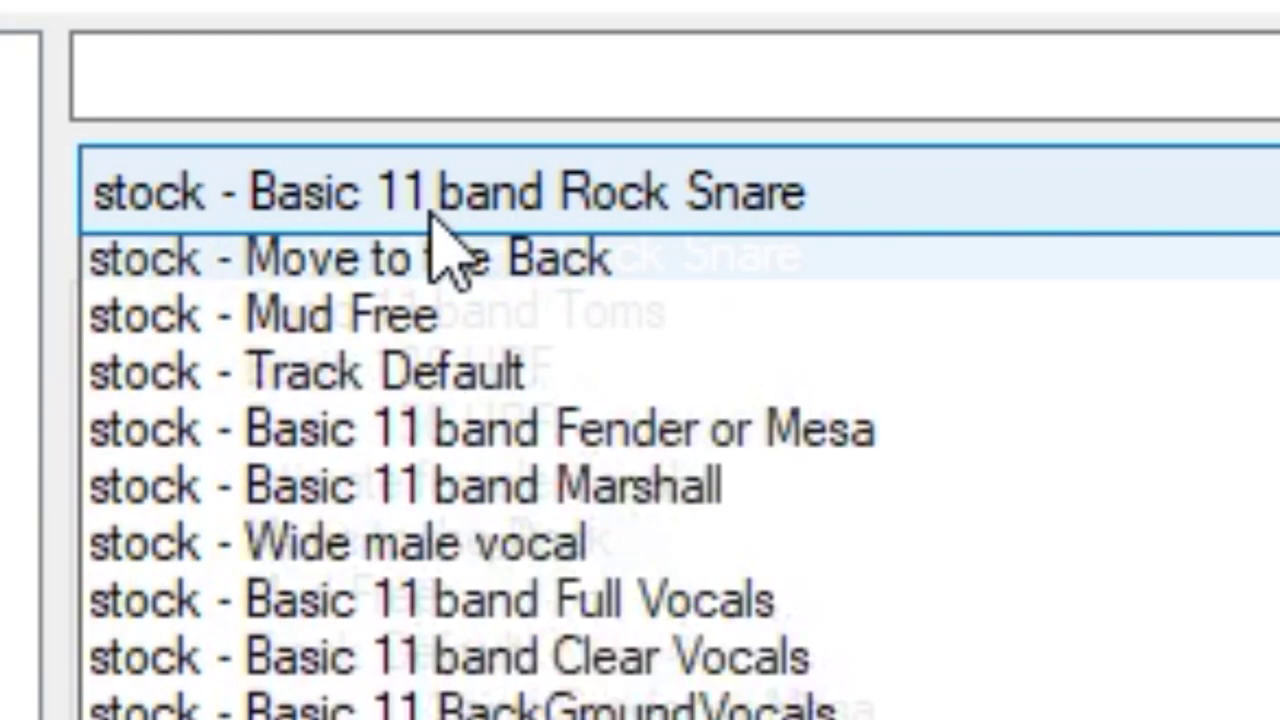
{"action": "left_click", "coordinate": [432, 214]}
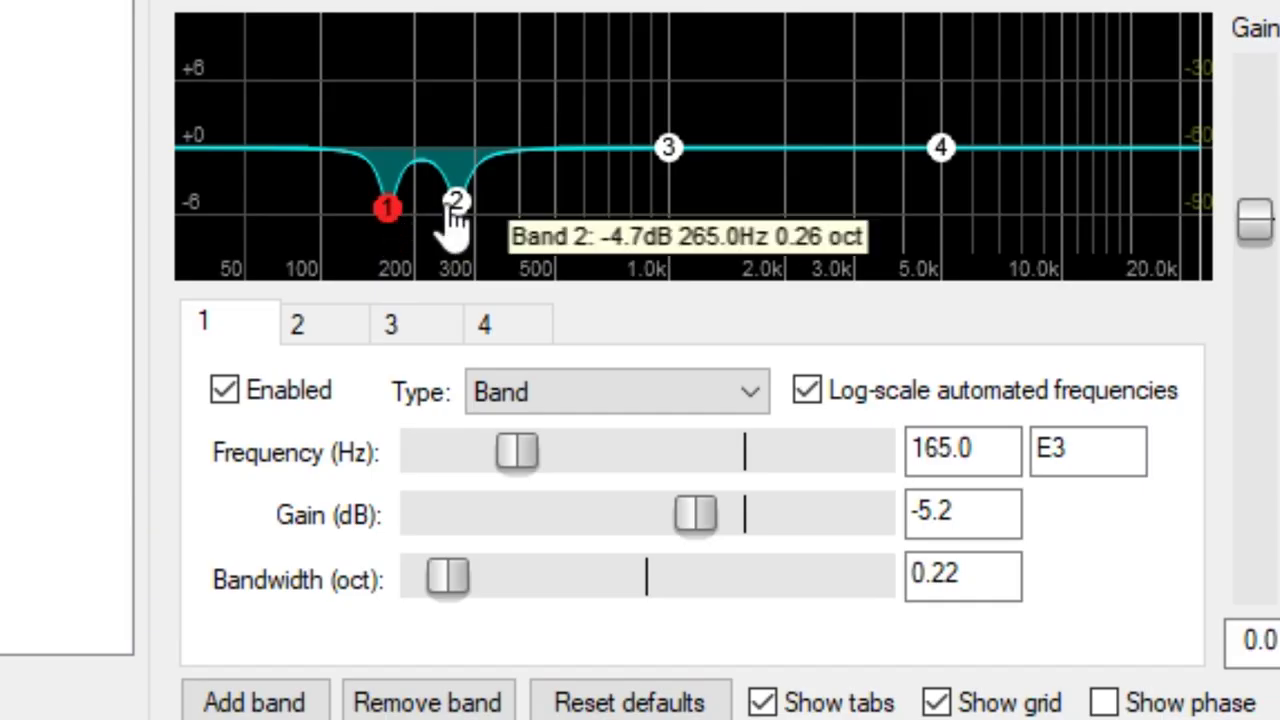
- Check the 265 Hz and 165 Hz cuts, then sweep band 3's boost from 168 Hz to about 2431 Hz
{"action": "left_click", "coordinate": [453, 207]}
{"action": "left_click", "coordinate": [386, 209]}
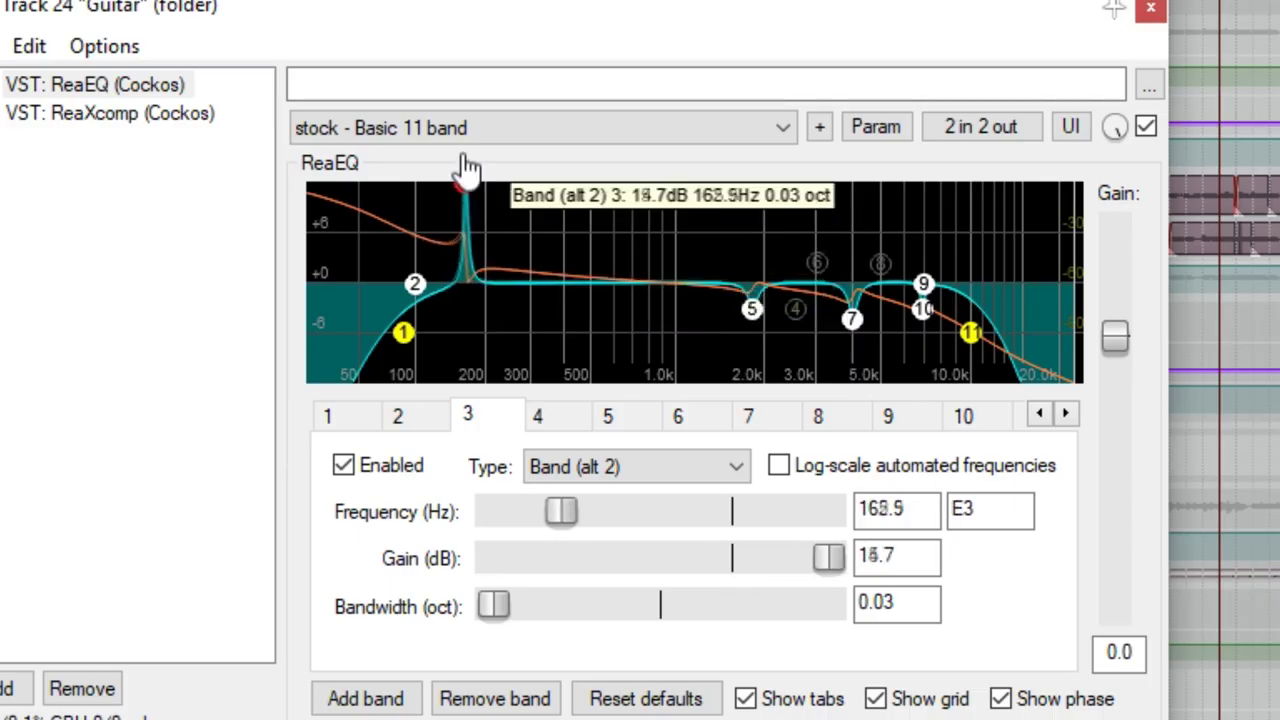
{"action": "left_click_drag", "start_coordinate": [466, 163], "coordinate": [757, 120]}
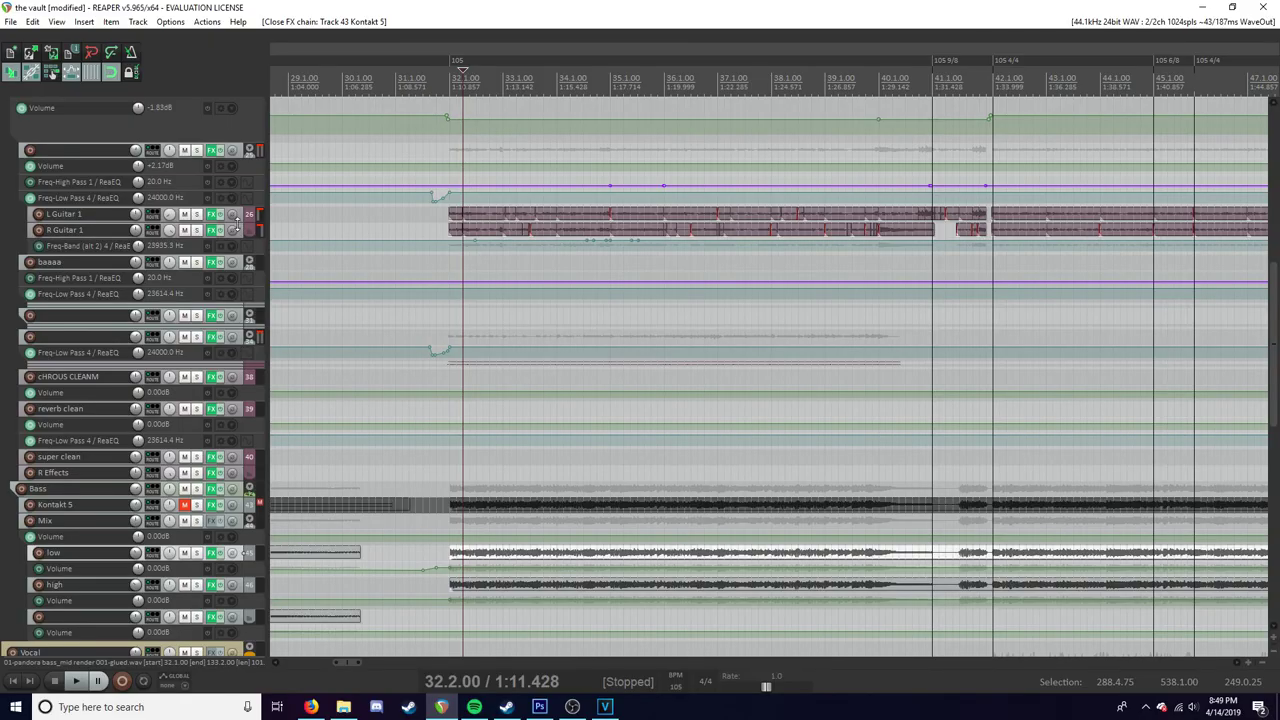
- Drag the L Guitar 1 lane's bottom edge far down to make the track much taller
{"action": "left_click_drag", "start_coordinate": [239, 232], "coordinate": [240, 645]}
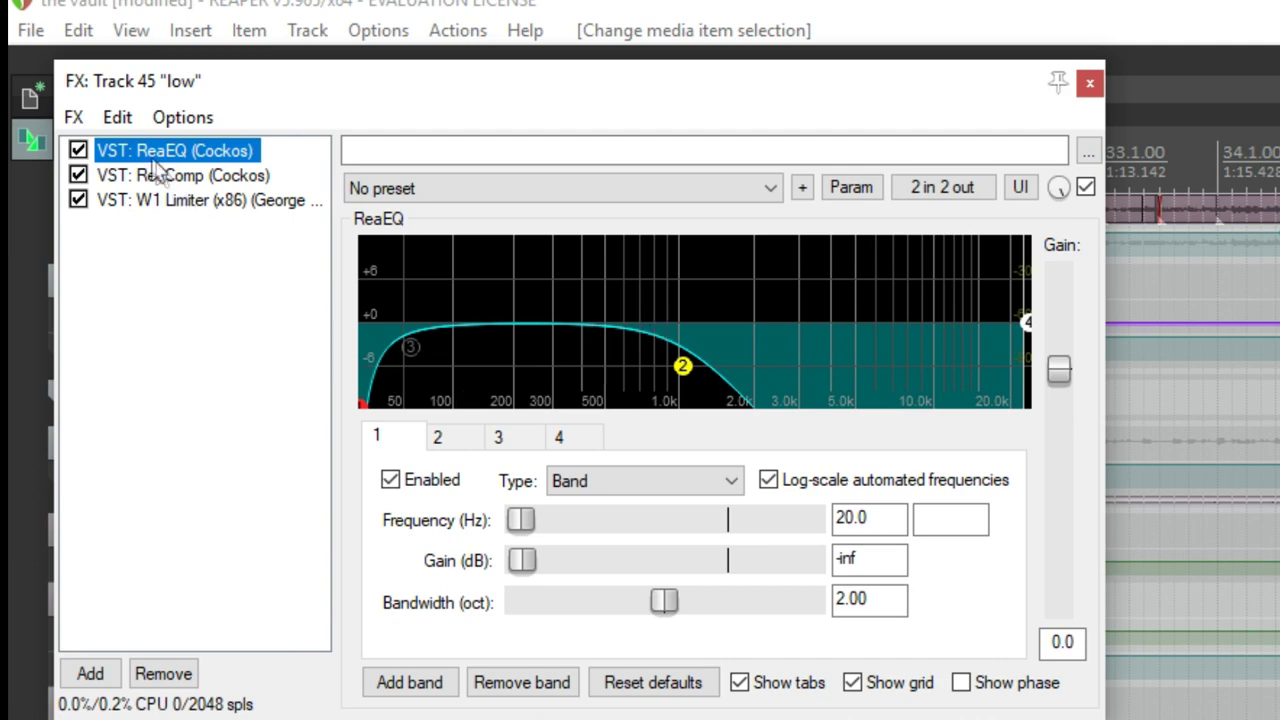
- Review the low track's ReaComp and W1 Limiter, then the high track's GGain, leaving gain at 9.2 dB
{"action": "left_click", "coordinate": [158, 175]}
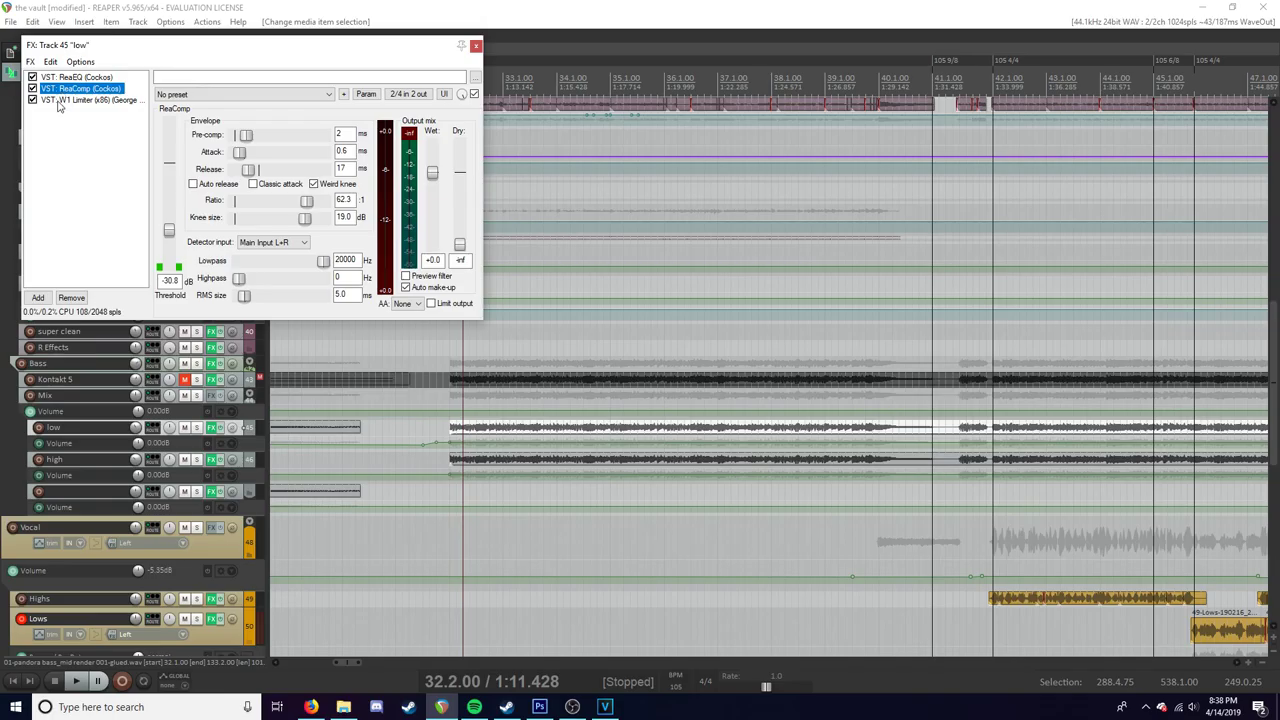
{"action": "left_click", "coordinate": [60, 101]}
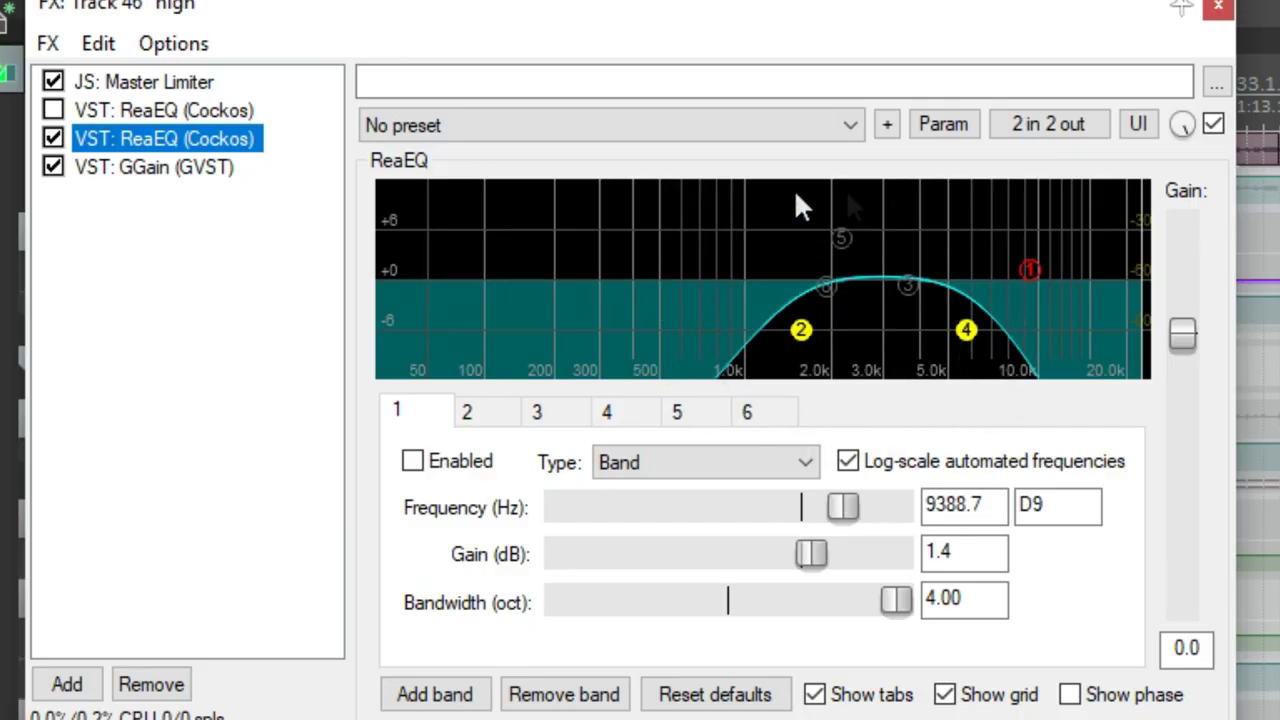
{"action": "left_click", "coordinate": [131, 167]}
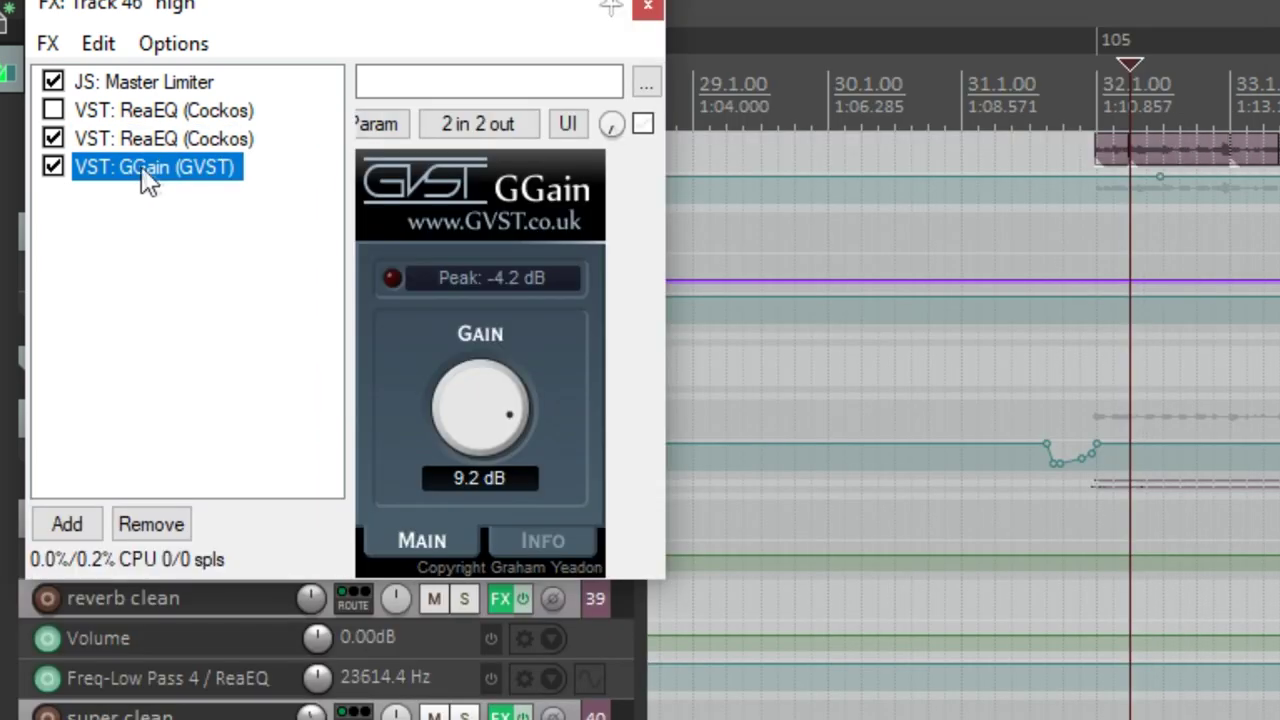
{"action": "left_click", "coordinate": [479, 478]}
{"action": "left_click", "coordinate": [571, 435]}
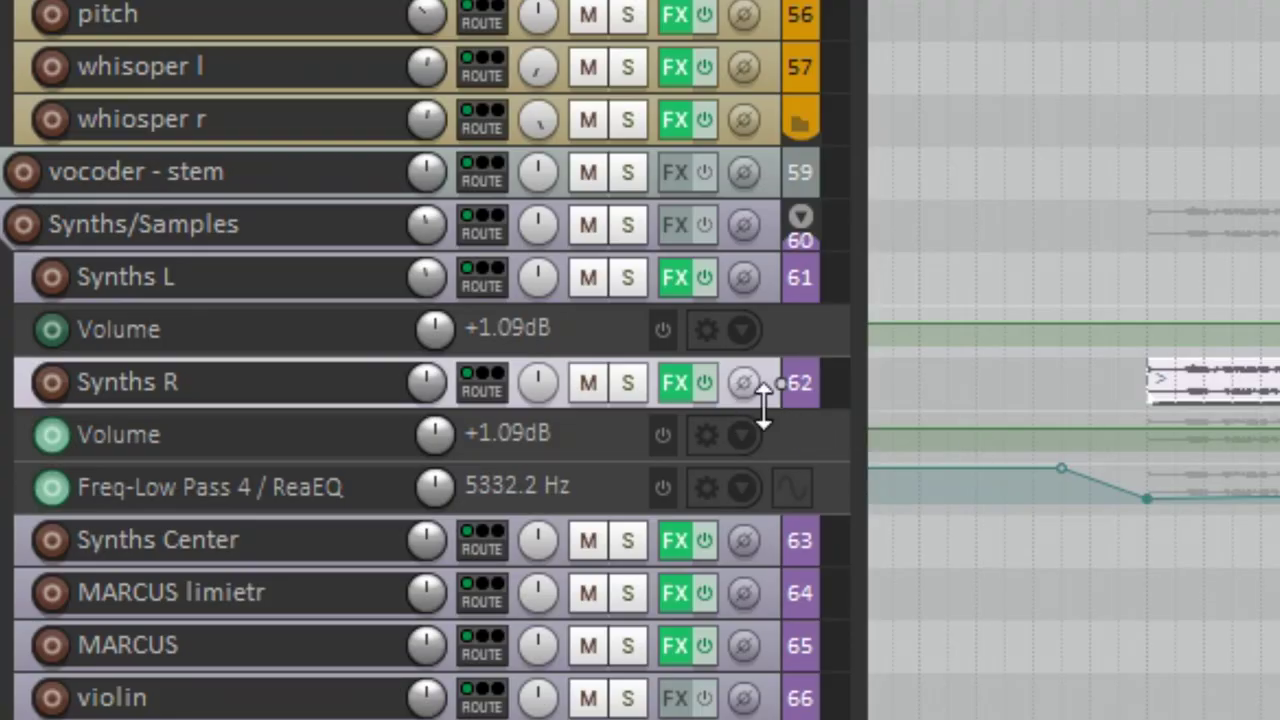
- Expand Synths R to full height, shrink it back, and adjust the arrange view zoom
{"action": "left_click_drag", "start_coordinate": [760, 400], "coordinate": [771, 460]}
{"action": "left_click_drag", "start_coordinate": [760, 700], "coordinate": [675, 60]}
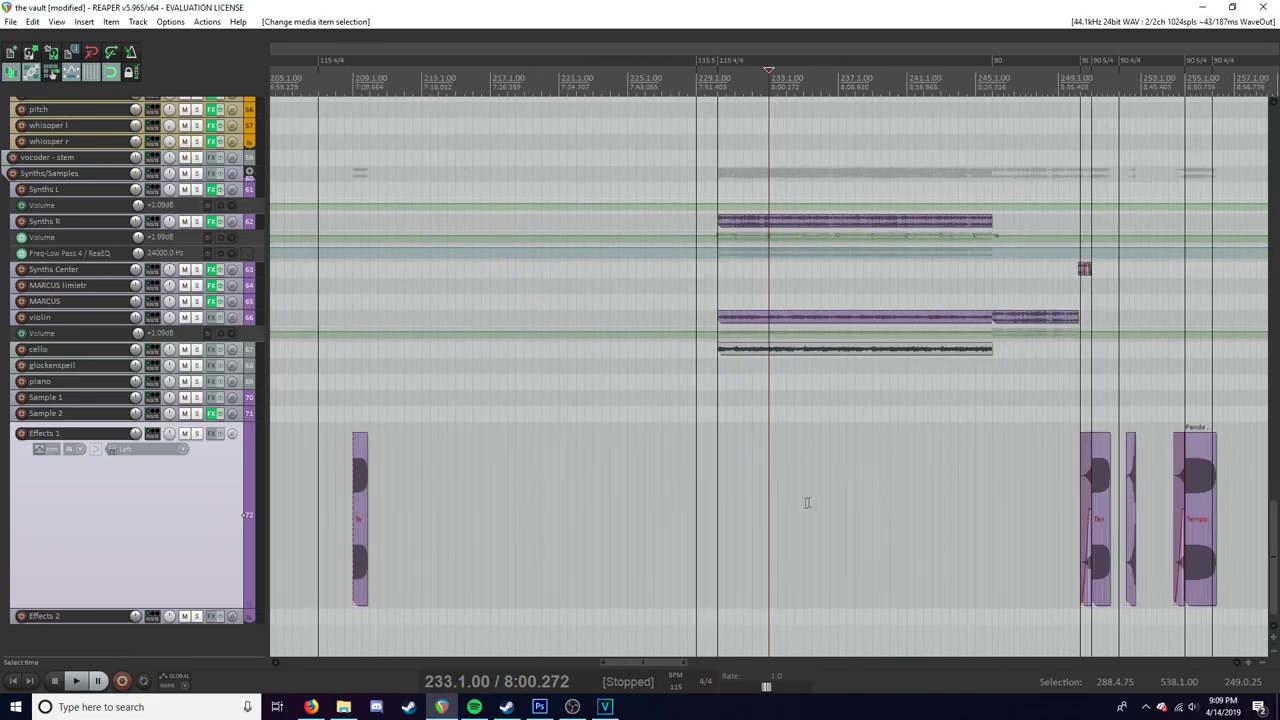
{"action": "scroll", "coordinate": [912, 389], "scroll_direction": "up", "scroll_amount": 5}
{"action": "scroll", "coordinate": [915, 388], "scroll_direction": "down", "scroll_amount": 3}
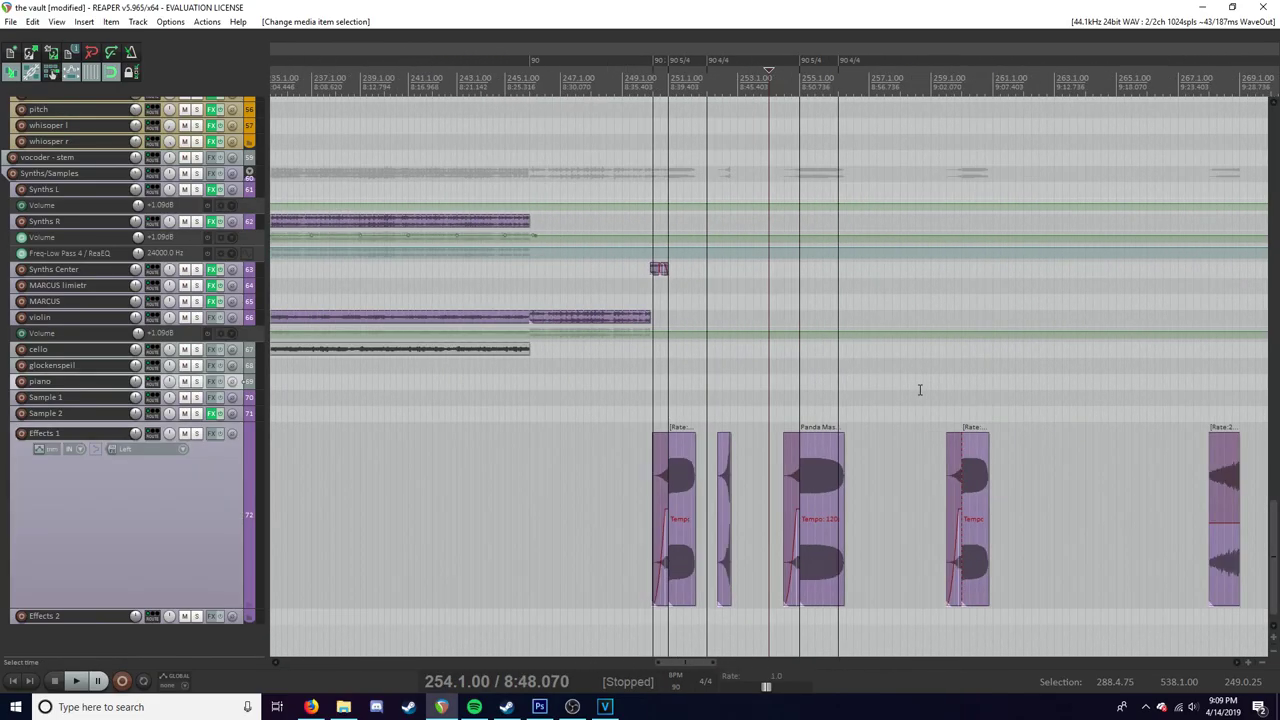